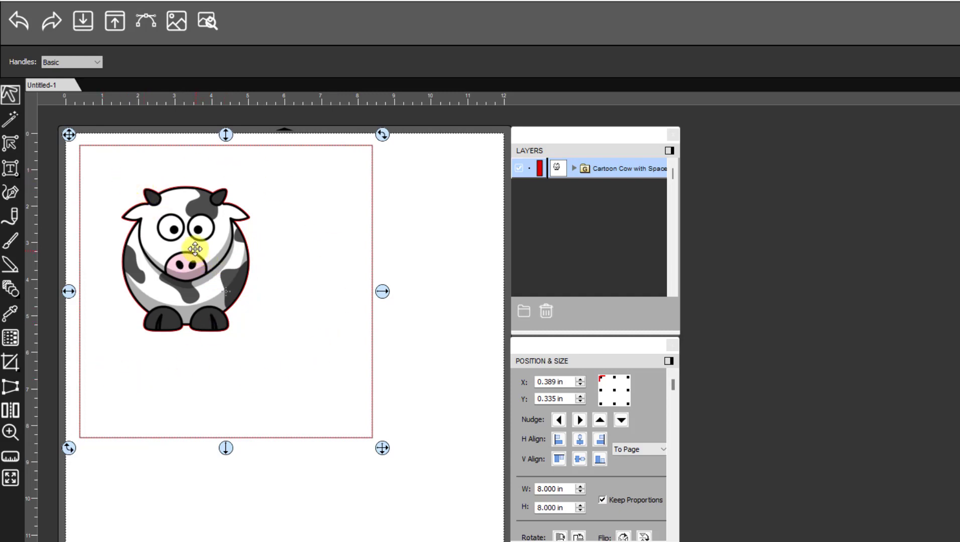
# Select the cow group and drag it toward the mat's top-left
pyautogui.click(420, 270)
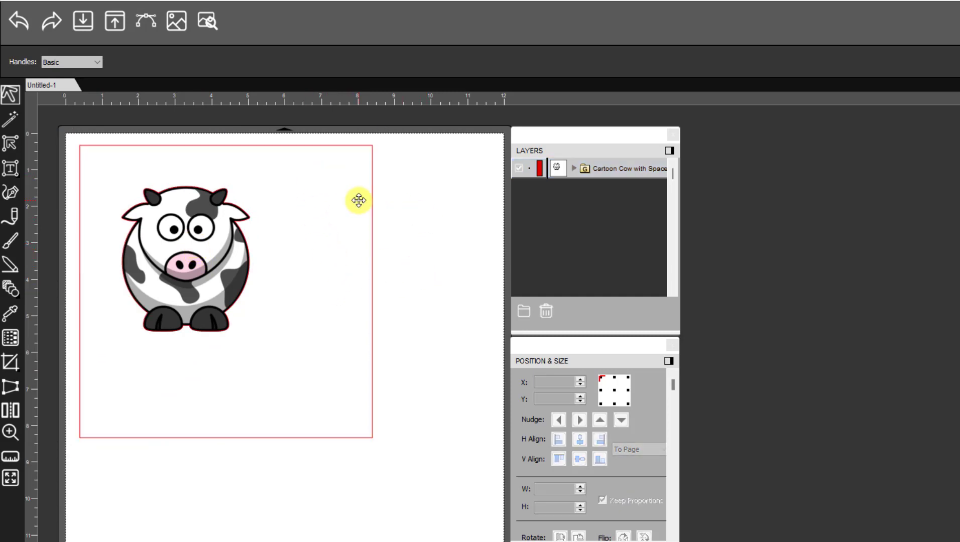
pyautogui.click(272, 214)
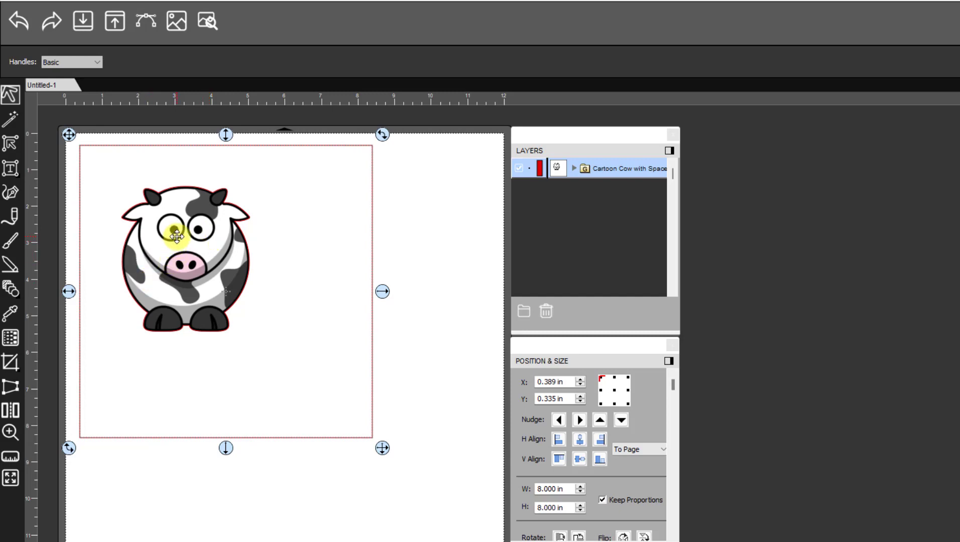
pyautogui.moveTo(186, 234); pyautogui.dragTo(255, 224)
# Delete the extra cow copy and place the remaining cow at about X 0.424 in, Y 0.211 in
pyautogui.click(268, 216)
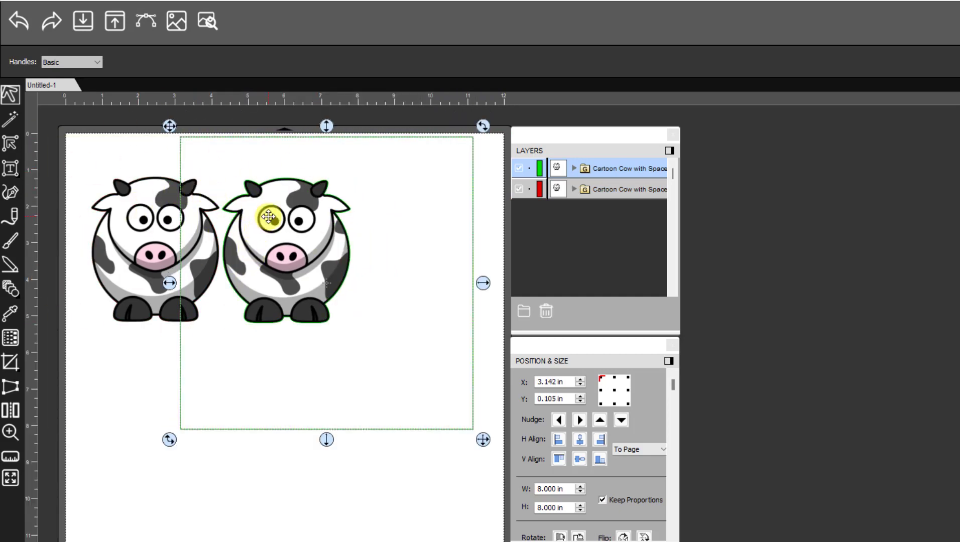
pyautogui.press('Delete')
pyautogui.click(192, 253)
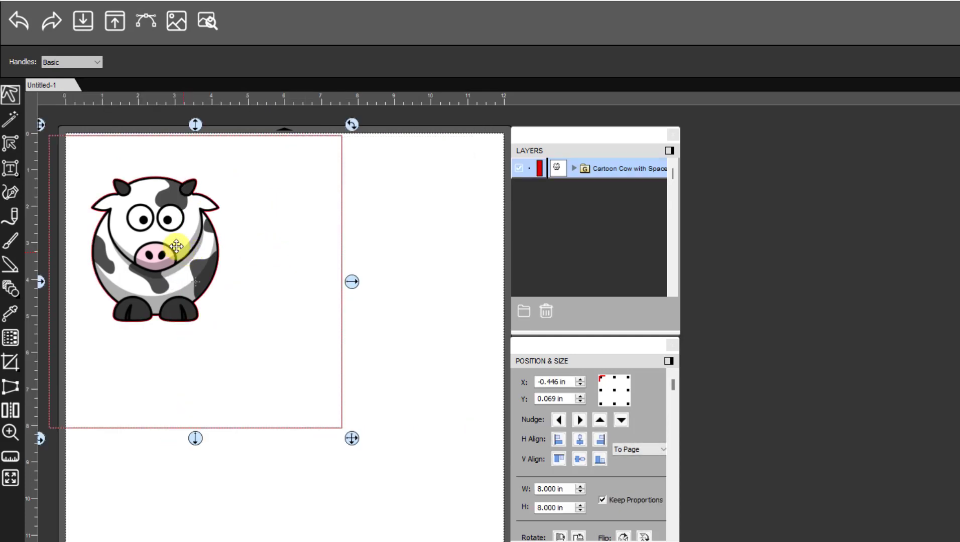
pyautogui.moveTo(165, 237)
pyautogui.mouseDown()
pyautogui.moveTo(204, 253)
pyautogui.moveTo(208, 272)
pyautogui.moveTo(198, 246)
pyautogui.moveTo(161, 244)
pyautogui.mouseUp()
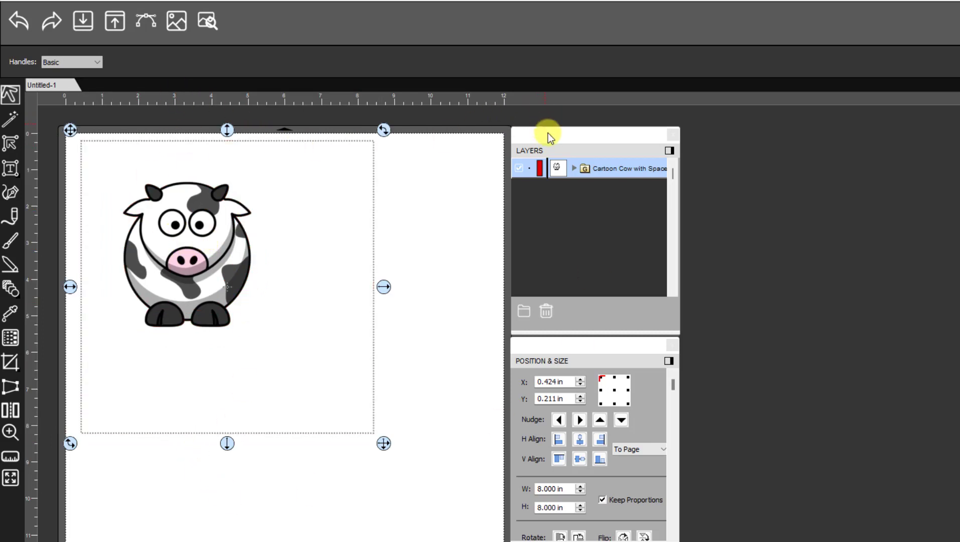
# Expand the cow group in Layers and select its Print sublayer
pyautogui.click(574, 168)
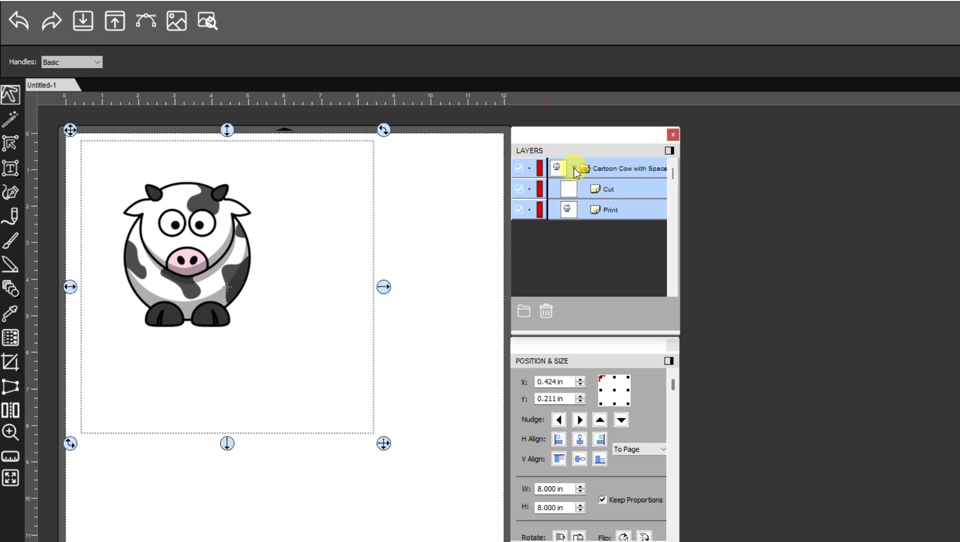
pyautogui.click(603, 211)
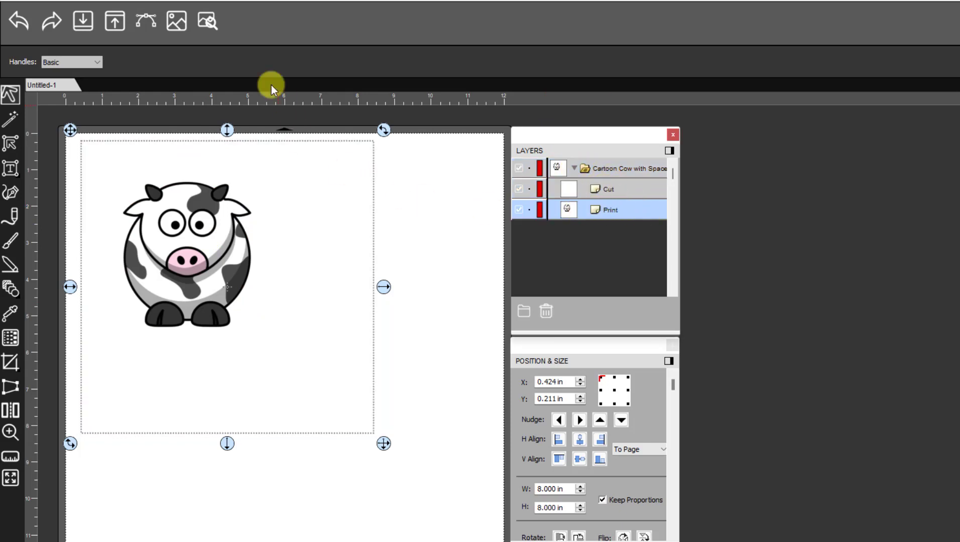
# Trace the Print layer with Blackout on, previewing a 112-node outline with the source image dimmed
pyautogui.click(147, 24)
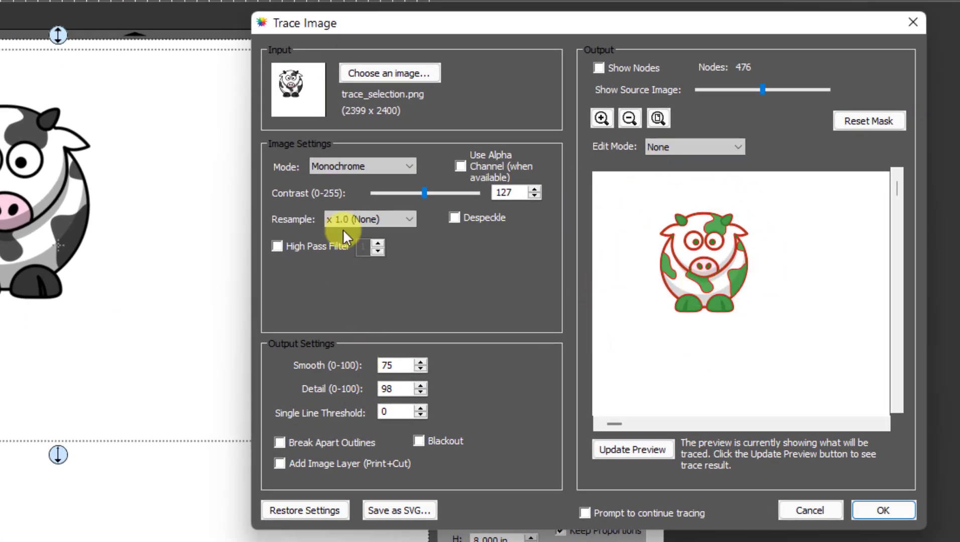
pyautogui.click(828, 236)
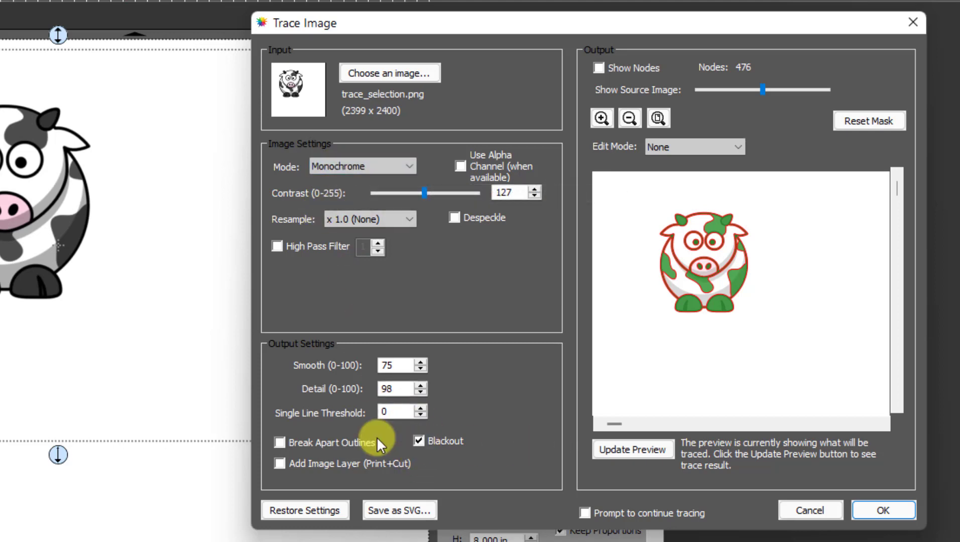
pyautogui.click(625, 452)
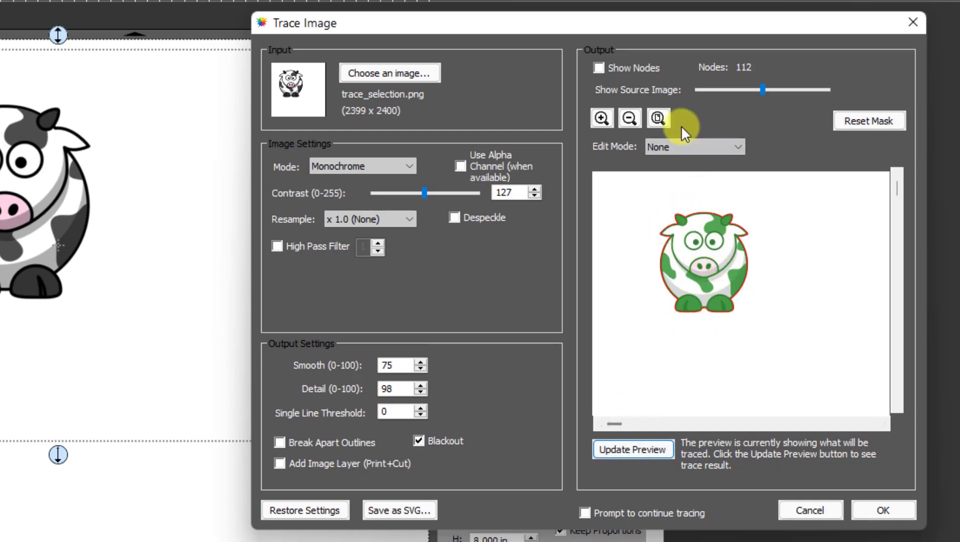
pyautogui.moveTo(765, 88)
pyautogui.mouseDown()
pyautogui.moveTo(699, 94)
pyautogui.moveTo(741, 95)
pyautogui.moveTo(713, 95)
pyautogui.moveTo(733, 101)
pyautogui.mouseUp()
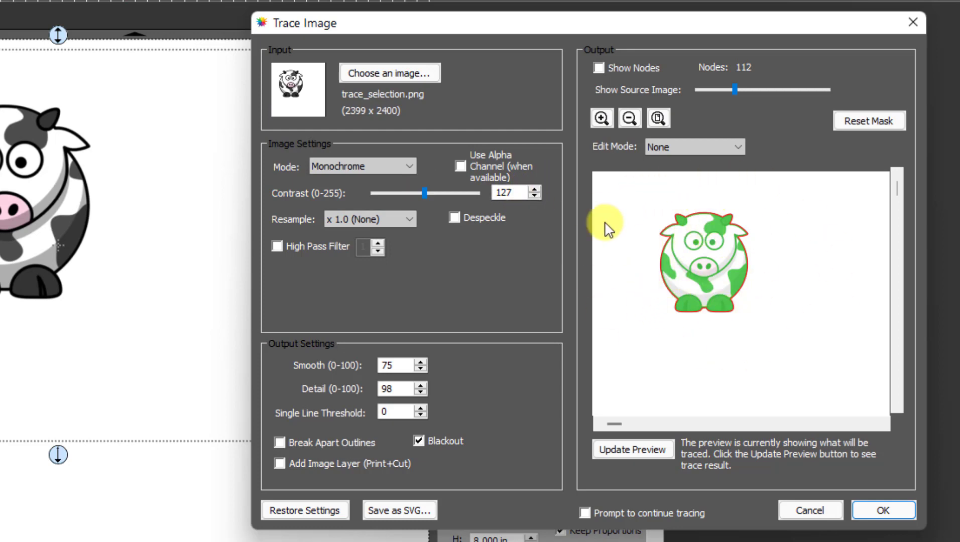
# Switch Edit Mode to Crop and trim the empty space above, right, below and left of the cow
pyautogui.click(741, 146)
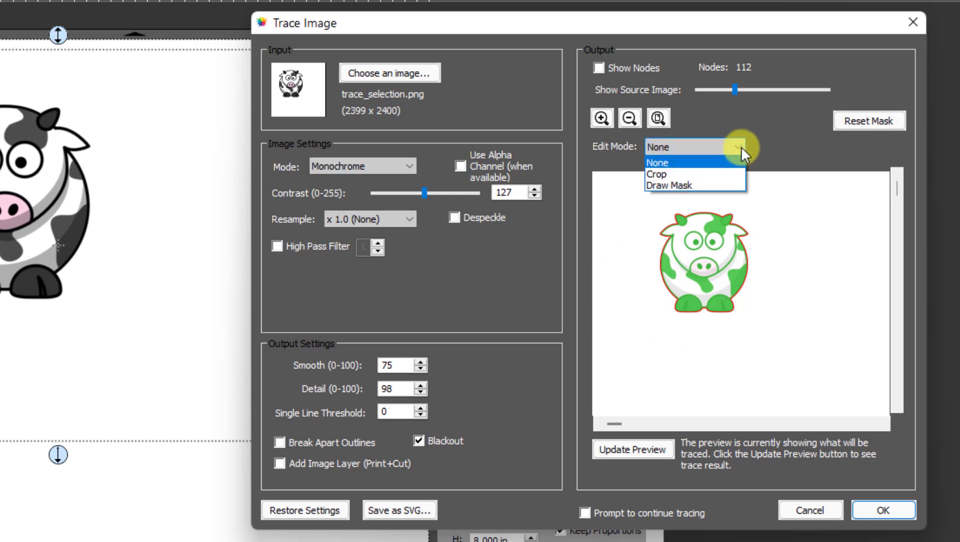
pyautogui.click(683, 175)
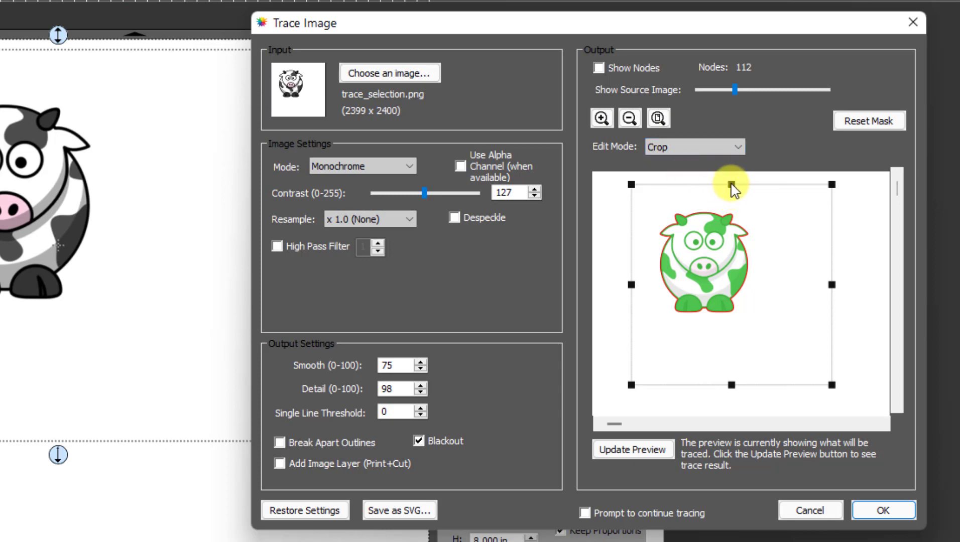
pyautogui.moveTo(732, 185); pyautogui.dragTo(731, 211)
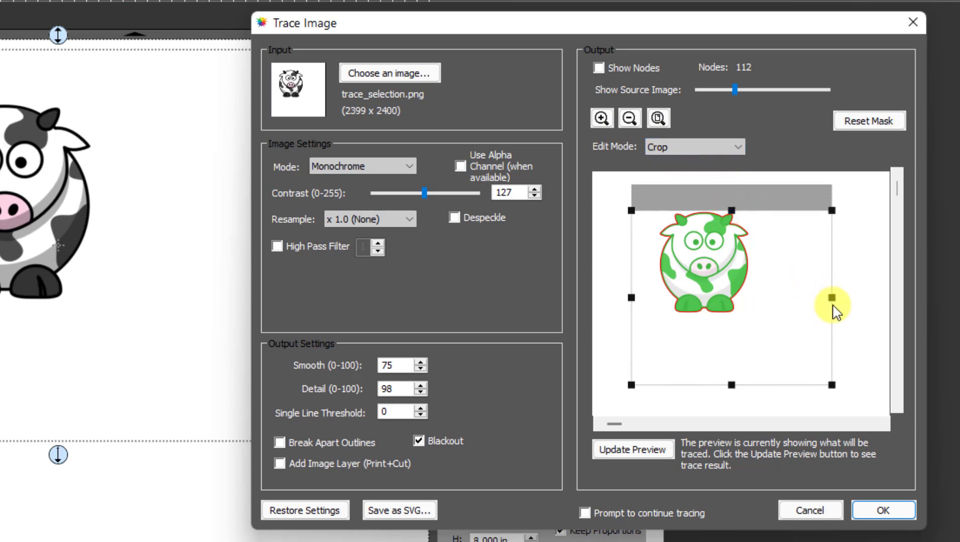
pyautogui.moveTo(831, 299); pyautogui.dragTo(750, 284)
pyautogui.moveTo(683, 385); pyautogui.dragTo(695, 316)
pyautogui.moveTo(630, 263); pyautogui.dragTo(654, 261)
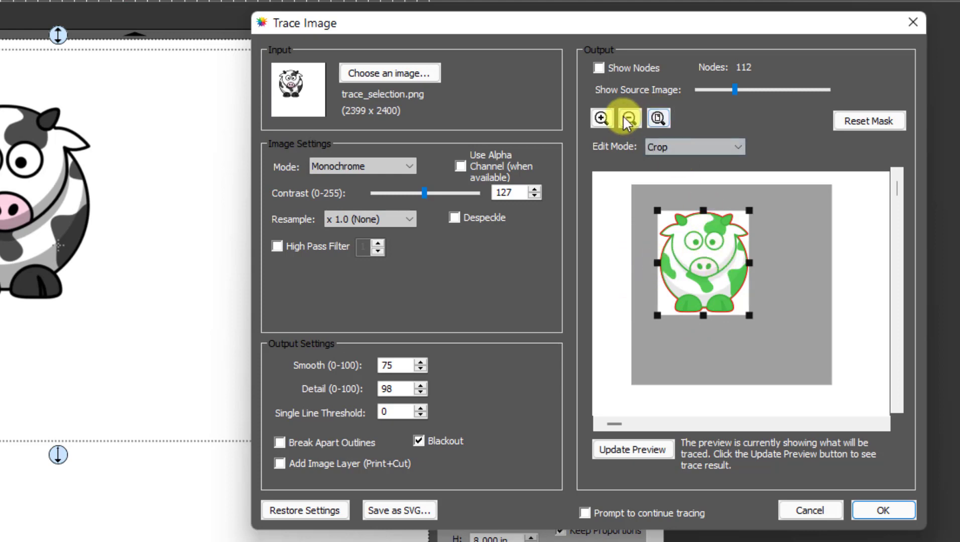
# Zoom into the trace preview and fine-tune the crop edges tightly around the cow
pyautogui.click(601, 118)
pyautogui.click(600, 118)
pyautogui.click(601, 119)
pyautogui.click(601, 118)
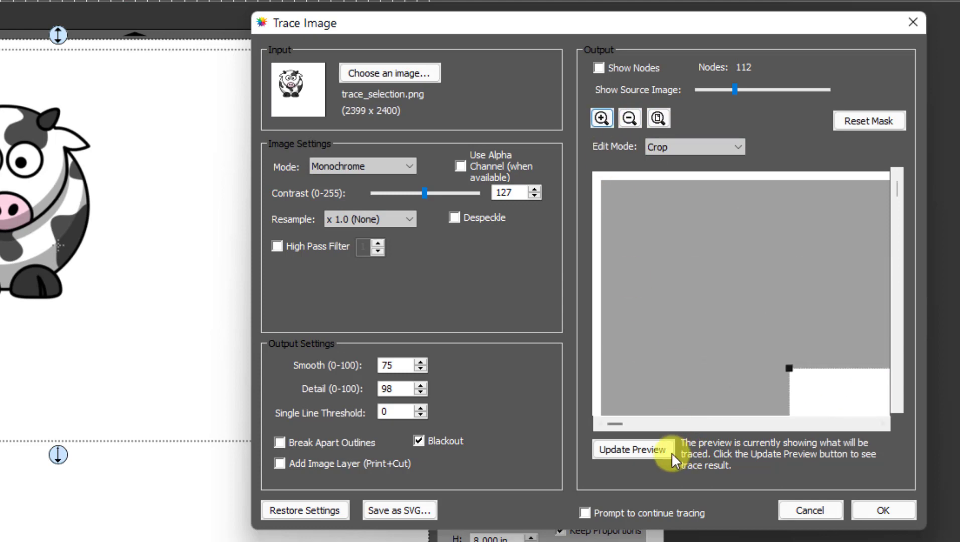
pyautogui.moveTo(615, 421); pyautogui.dragTo(696, 426)
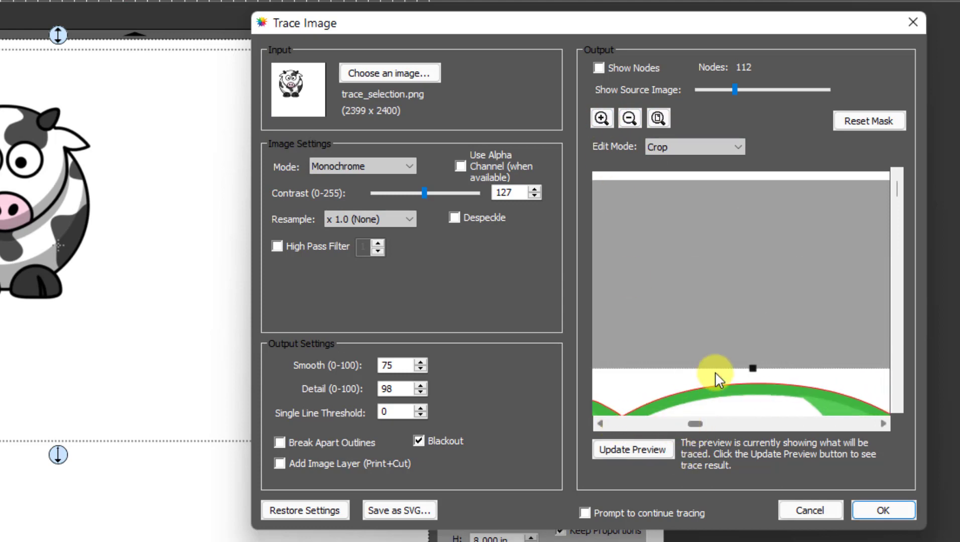
pyautogui.moveTo(752, 366); pyautogui.dragTo(752, 371)
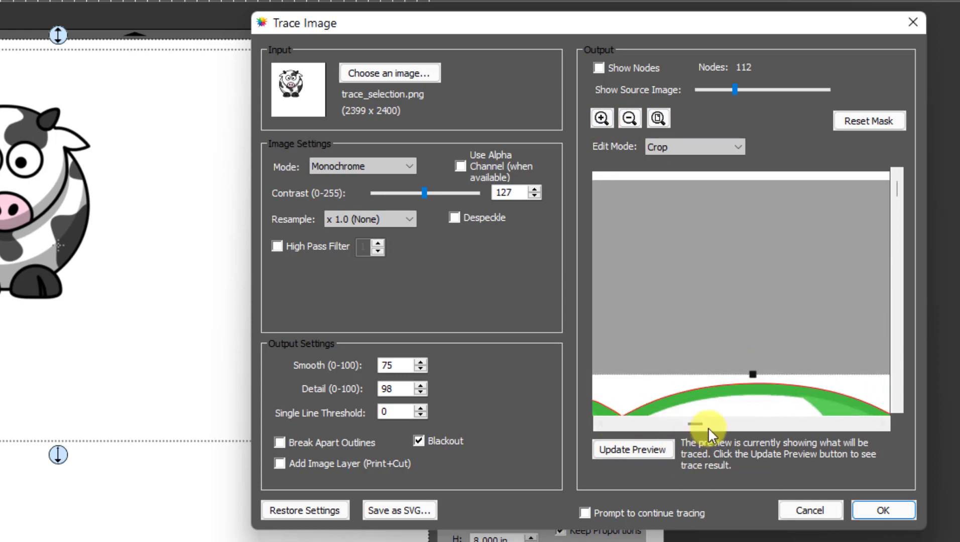
pyautogui.moveTo(697, 423)
pyautogui.mouseDown()
pyautogui.moveTo(679, 419)
pyautogui.moveTo(748, 424)
pyautogui.moveTo(700, 420)
pyautogui.mouseUp()
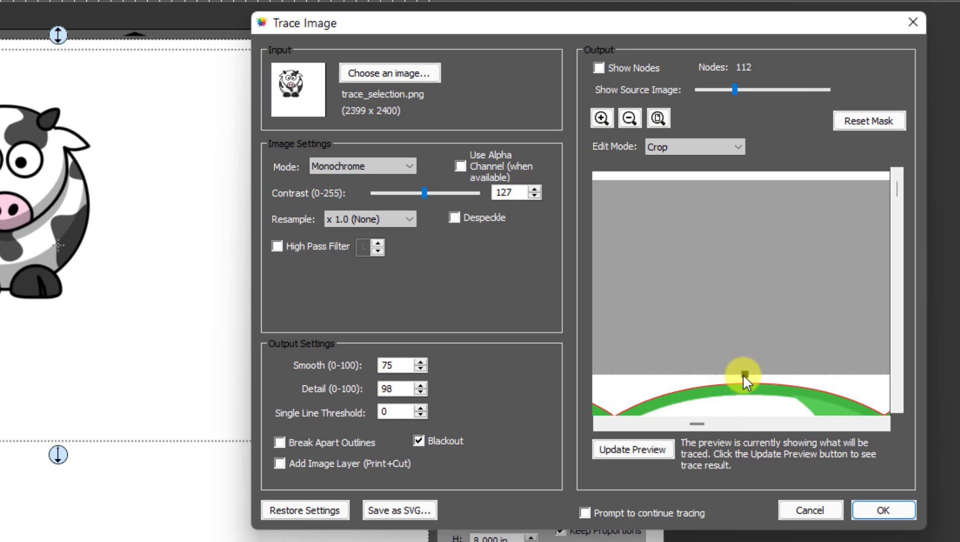
pyautogui.moveTo(743, 375)
pyautogui.mouseDown()
pyautogui.moveTo(739, 388)
pyautogui.moveTo(735, 381)
pyautogui.mouseUp()
pyautogui.moveTo(699, 435); pyautogui.dragTo(748, 437)
# Fit the cropped cow in the preview and apply the trace as print-and-cut layer trace_selection.png
pyautogui.click(658, 119)
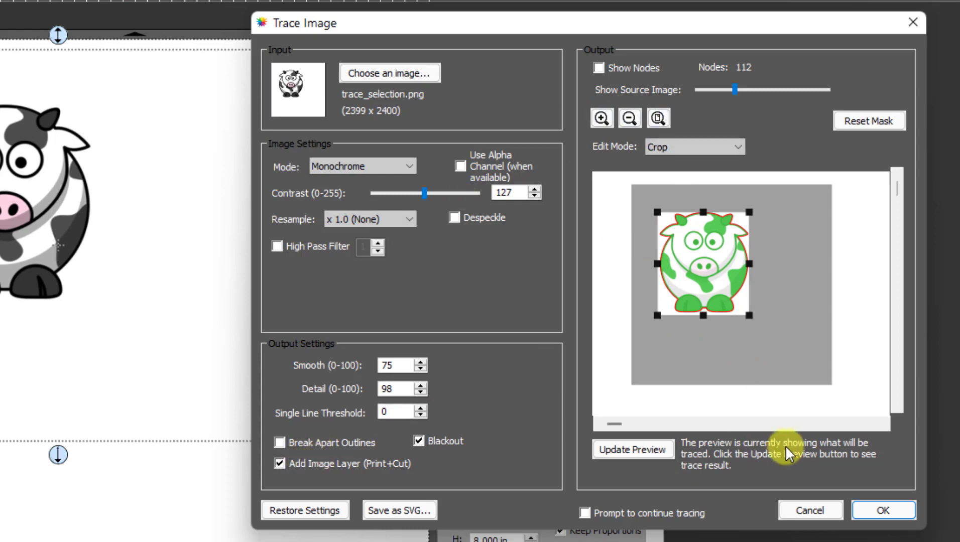
pyautogui.click(891, 511)
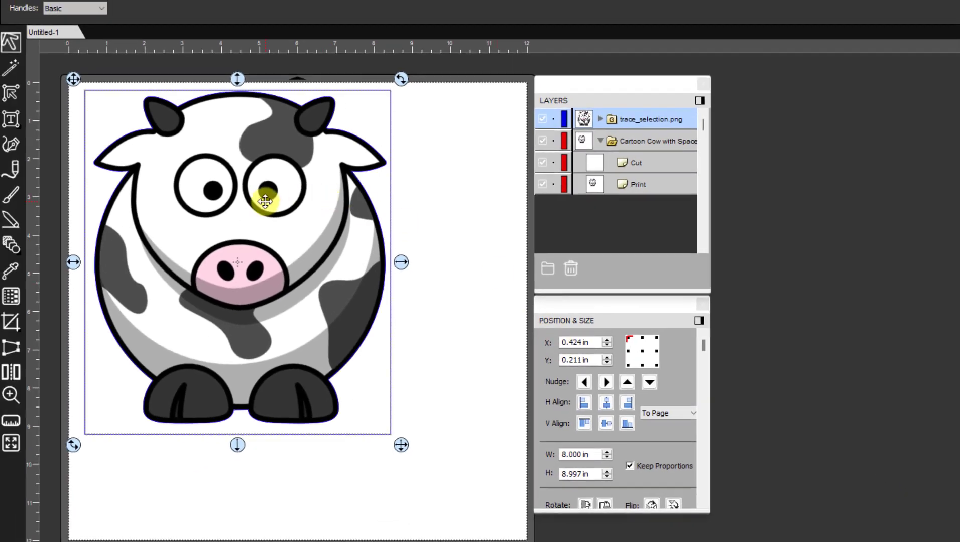
# Delete the original cow and resize the traced cow to about 4.234 × 4.762 in at top-left
pyautogui.moveTo(265, 200)
pyautogui.mouseDown()
pyautogui.moveTo(413, 225)
pyautogui.moveTo(388, 210)
pyautogui.moveTo(403, 231)
pyautogui.mouseUp()
pyautogui.click(203, 186)
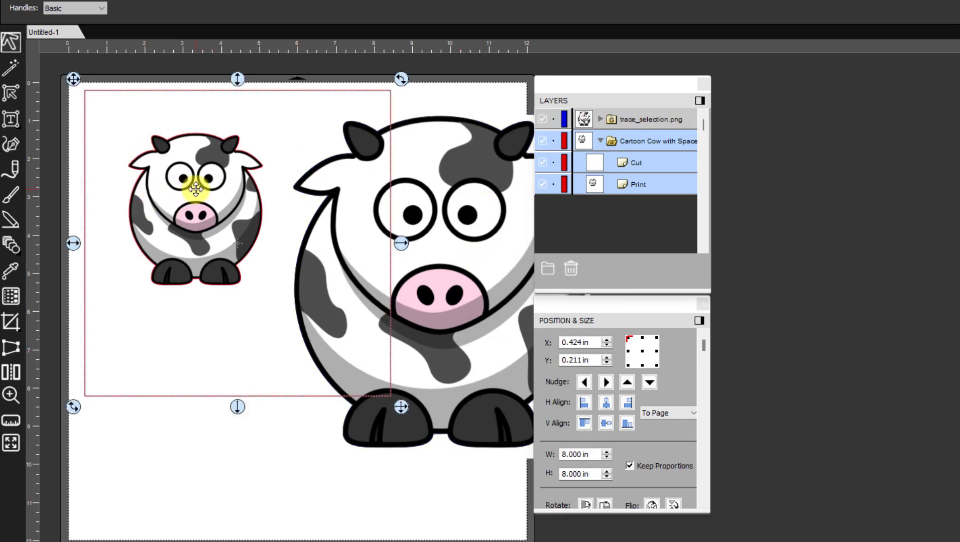
pyautogui.press('Delete')
pyautogui.moveTo(354, 197)
pyautogui.mouseDown()
pyautogui.moveTo(203, 189)
pyautogui.moveTo(204, 180)
pyautogui.mouseUp()
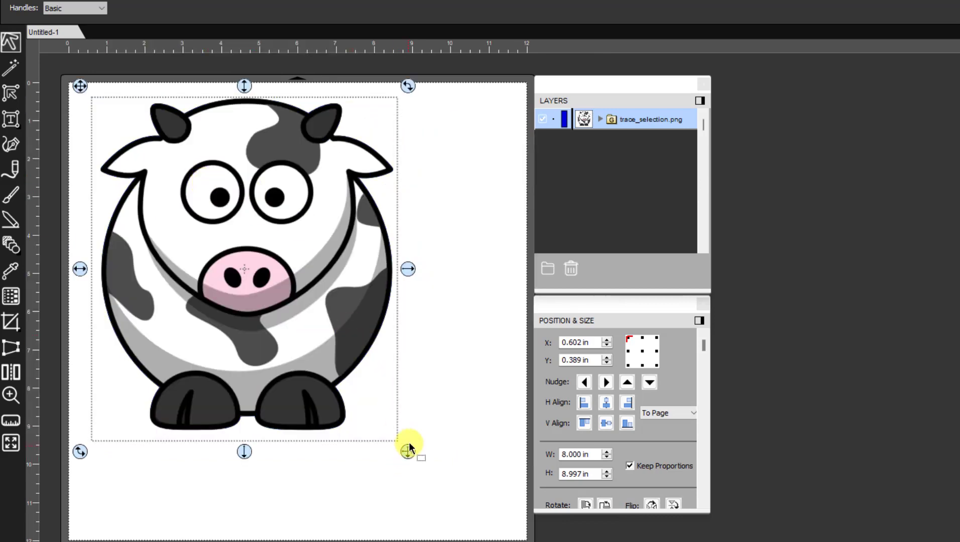
pyautogui.moveTo(410, 448); pyautogui.dragTo(265, 269)
# Expand trace_selection.png, hide Print to inspect the 4.047 × 4.588 in Cut outline, then show Print again
pyautogui.click(600, 118)
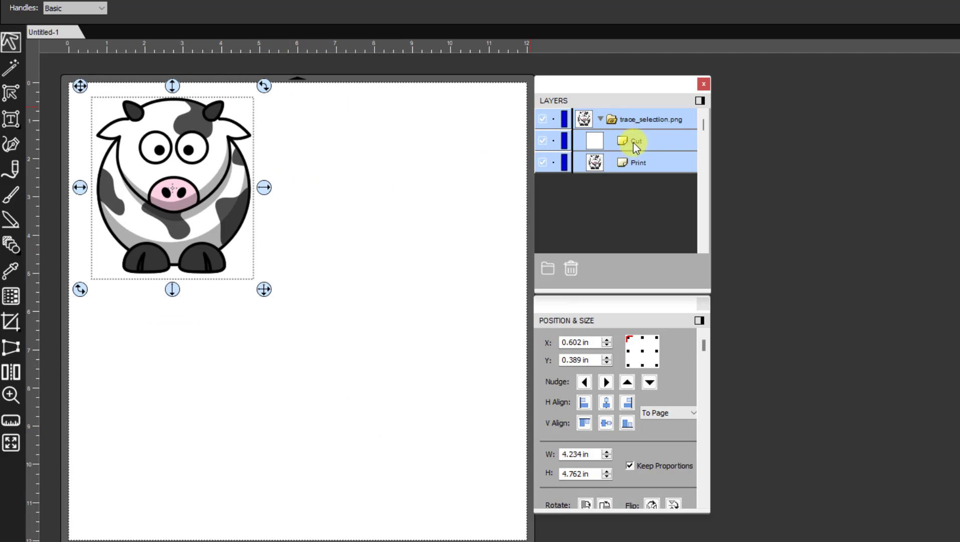
pyautogui.click(621, 143)
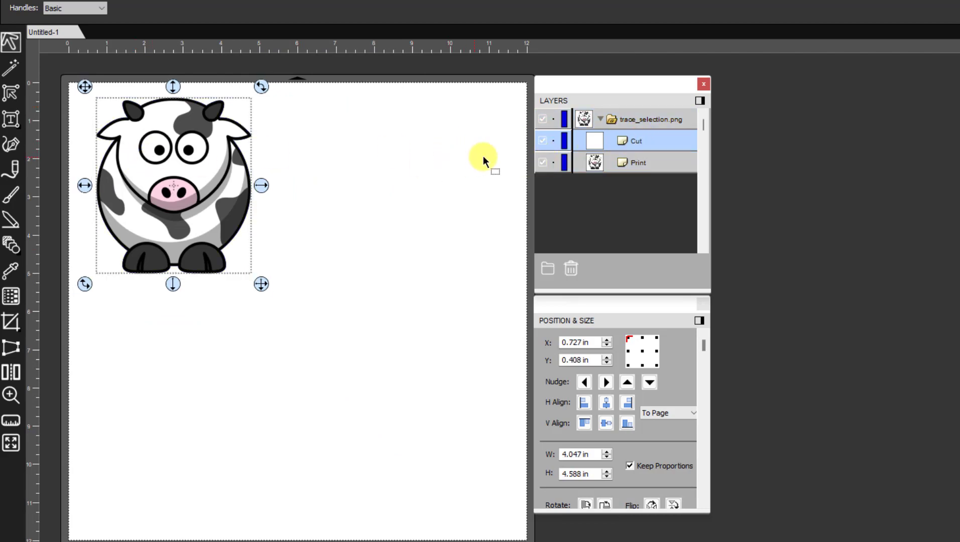
pyautogui.click(543, 162)
pyautogui.click(639, 142)
pyautogui.click(263, 243)
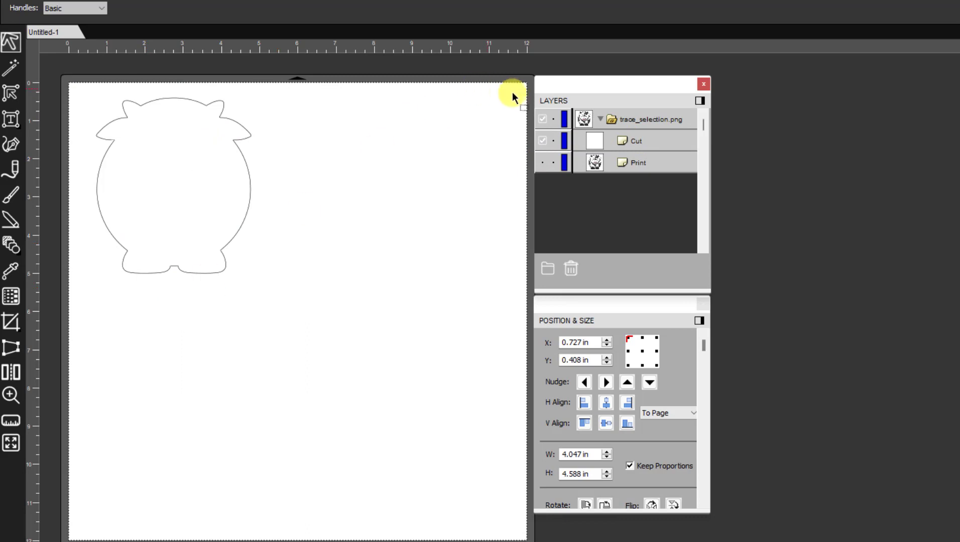
pyautogui.click(543, 163)
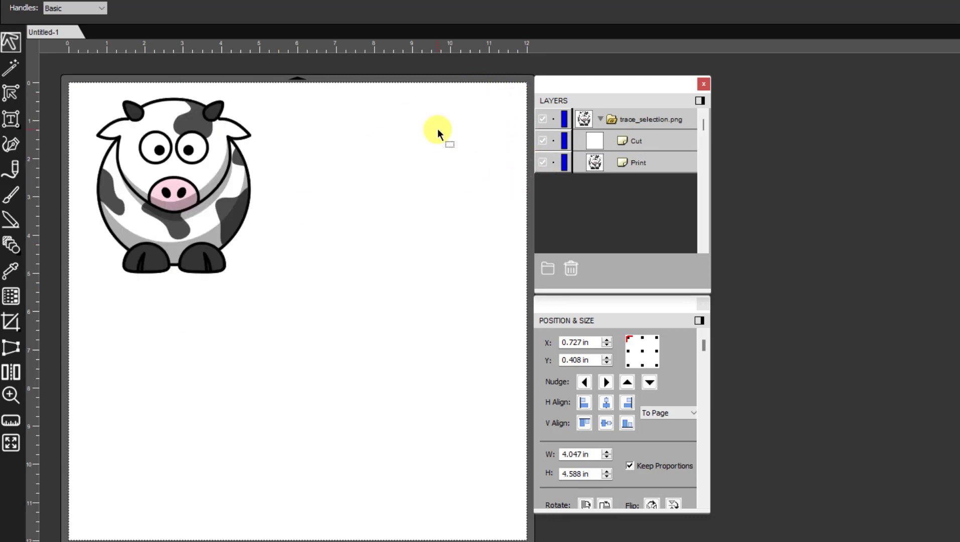